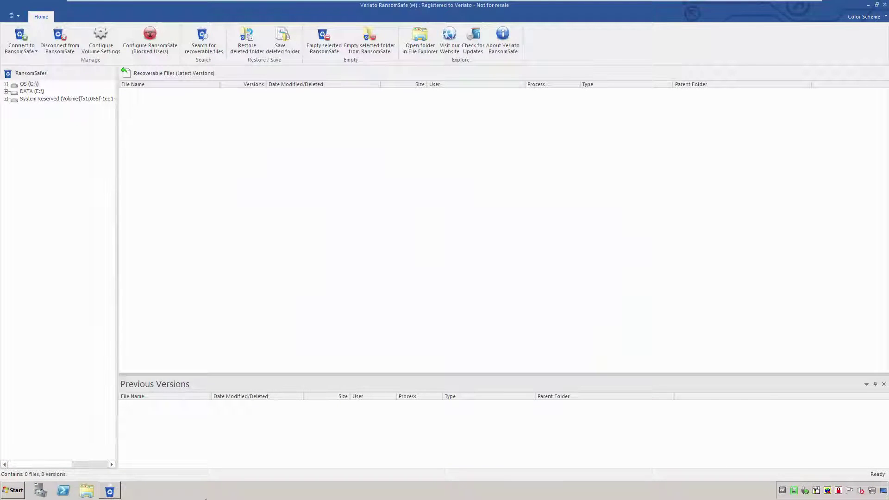
- Open CryptoShield Management from Configure RansomSafe (Blocked Users) on the Home ribbon
left_click(140, 37)
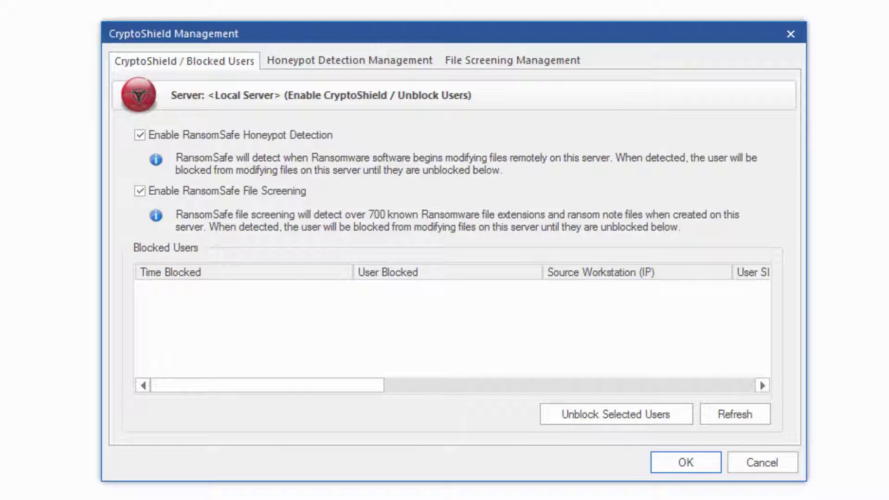
- Show the File Screening Management tab with its included and excluded file-type lists
left_click(531, 60)
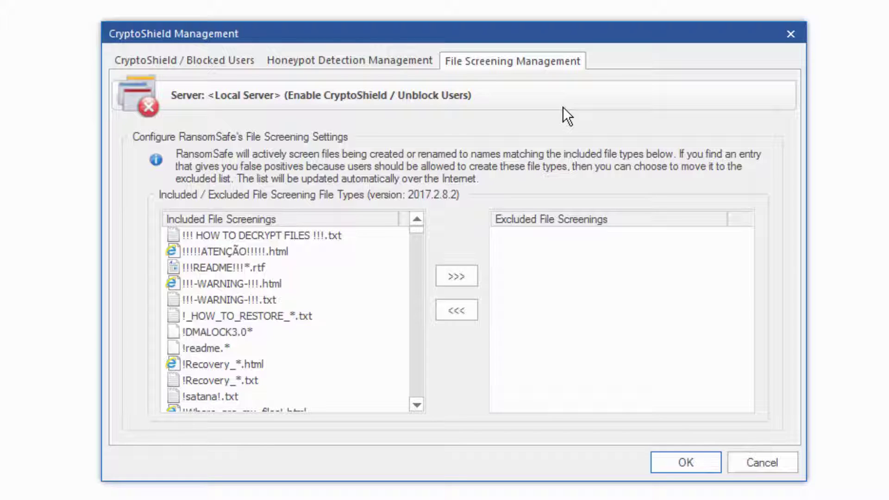
- Rename the honeypot file to !!!-DO-NOT-TOUCH-!!! and the folder to $$do-not-touch
left_click(313, 60)
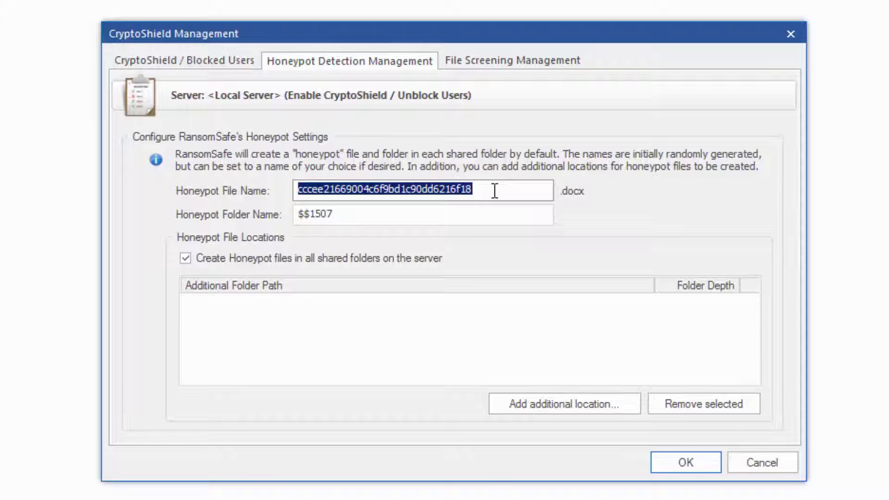
left_click_drag(495, 192, 180, 169)
type("!!!-")
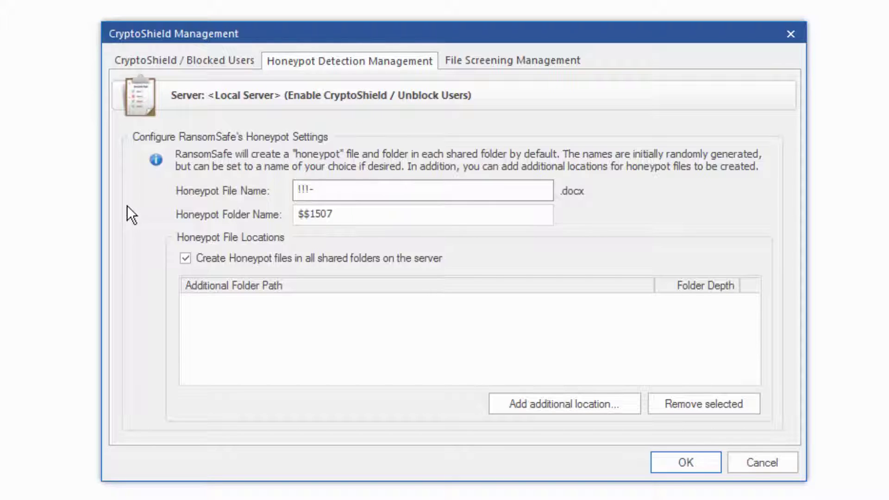
type("DO-NOT-TOUCH-!!!")
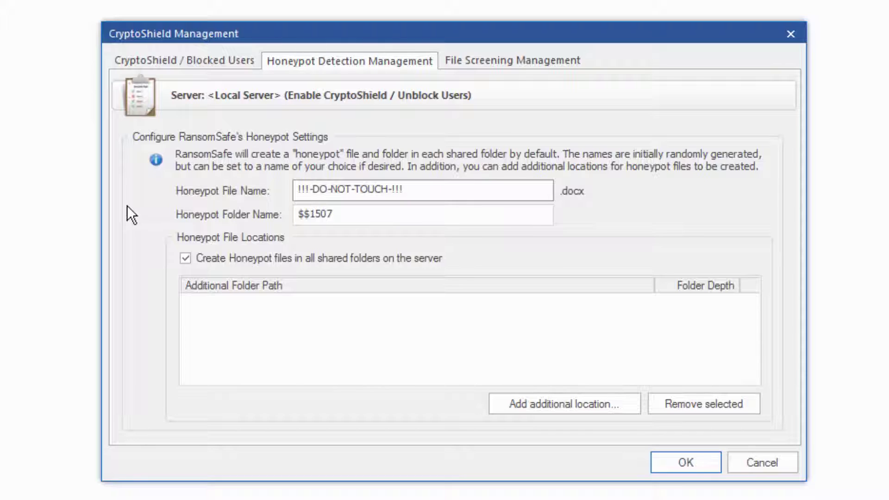
key("Tab")
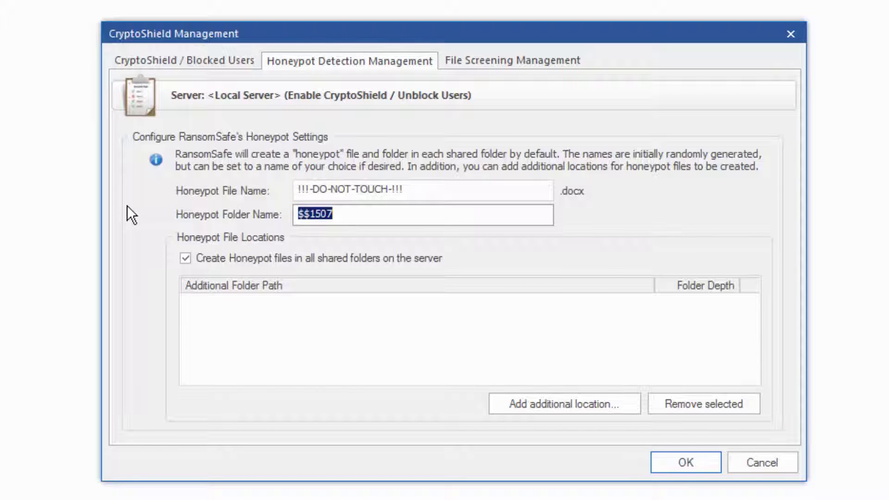
type("$$d")
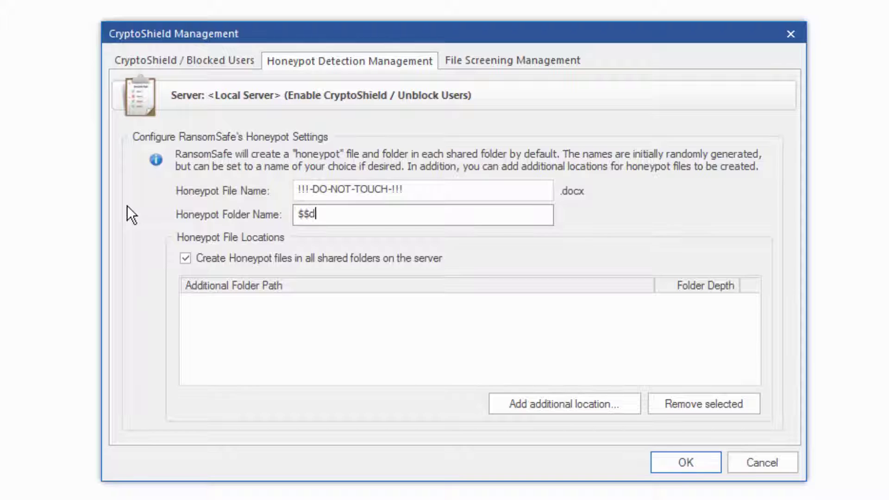
type("o-not-touch")
- Add C:\Shares\CompanyData\Accounting_Department as an extra honeypot location with subfolder depth 0
left_click(573, 400)
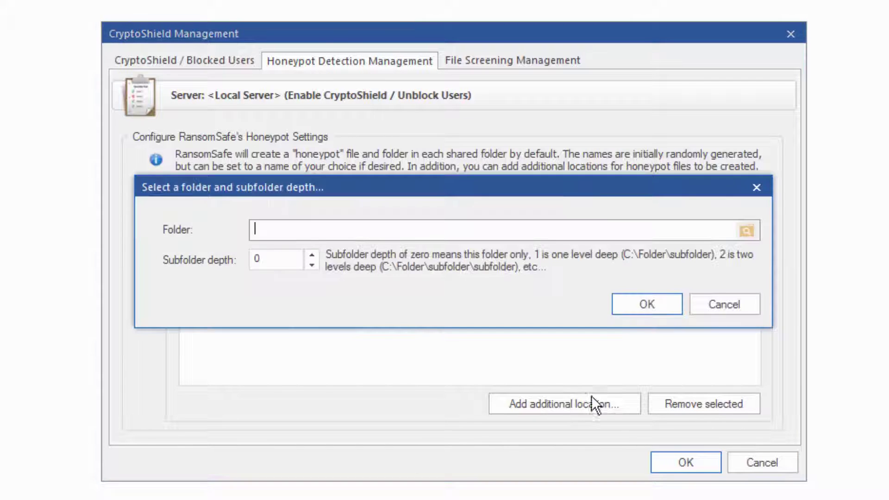
left_click(747, 230)
left_click(345, 272)
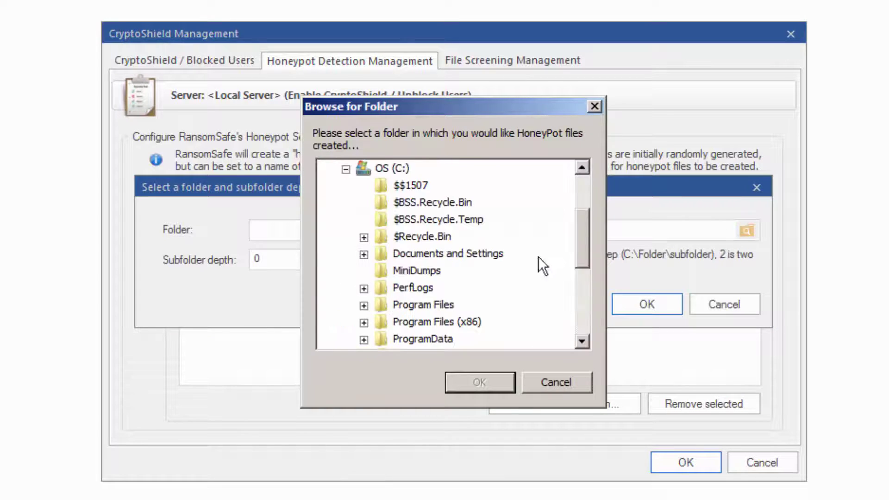
scroll(538, 256, "down", 3)
left_click(364, 271)
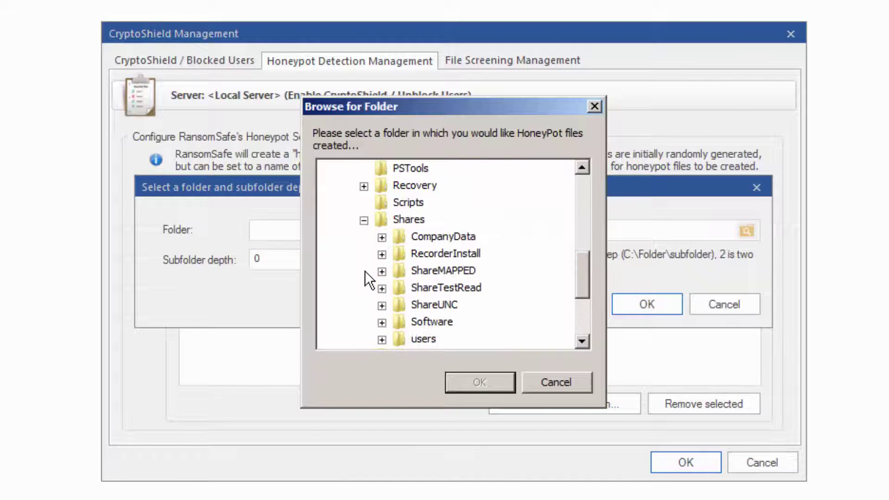
left_click(384, 240)
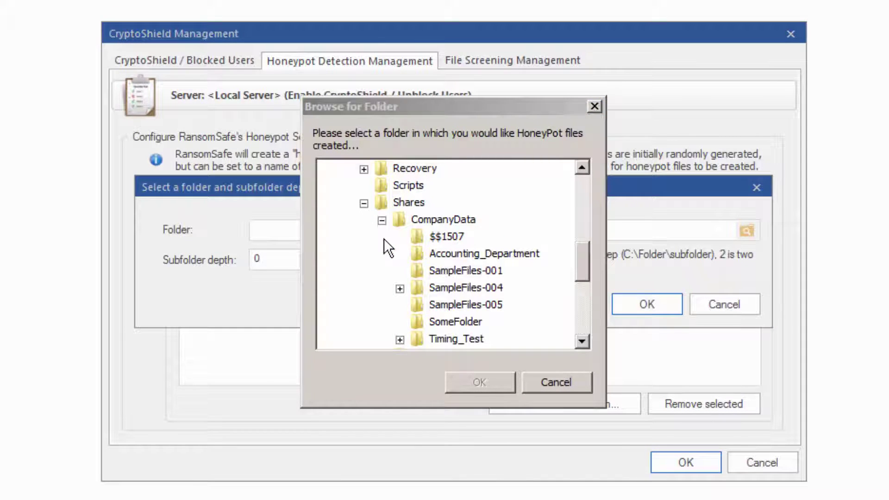
left_click(446, 258)
left_click(478, 381)
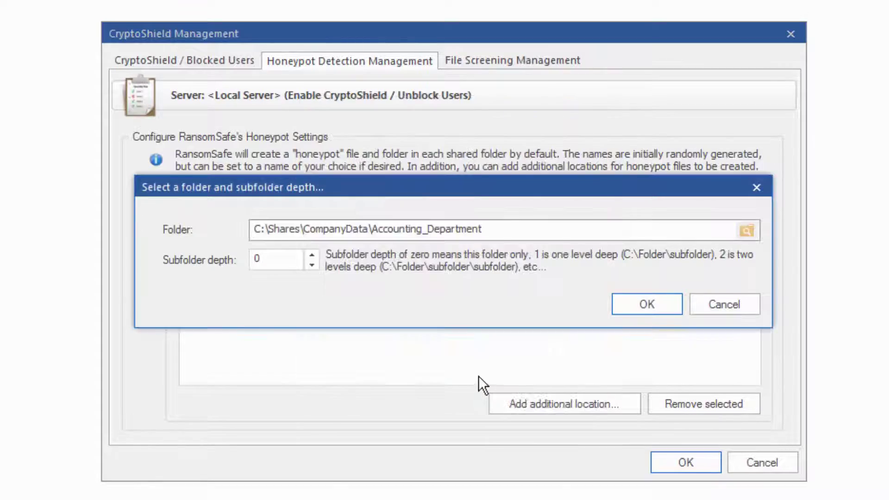
left_click(648, 305)
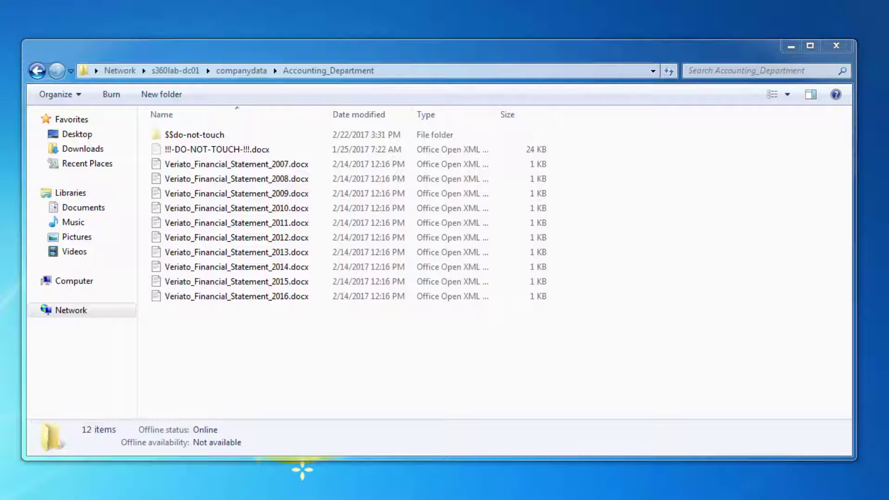
- Select both the $$do-not-touch folder and !!!-DO-NOT-TOUCH-!!!.docx in Accounting_Department
left_click(214, 137)
left_click(206, 150, "ctrl")
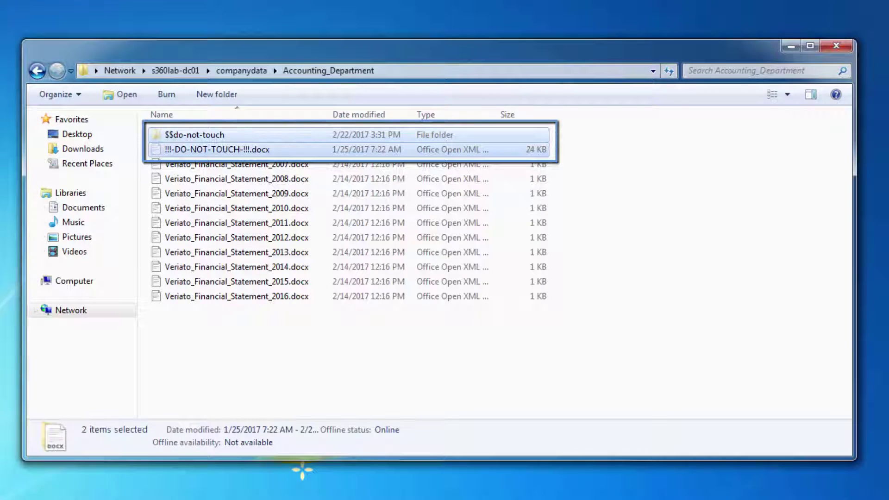
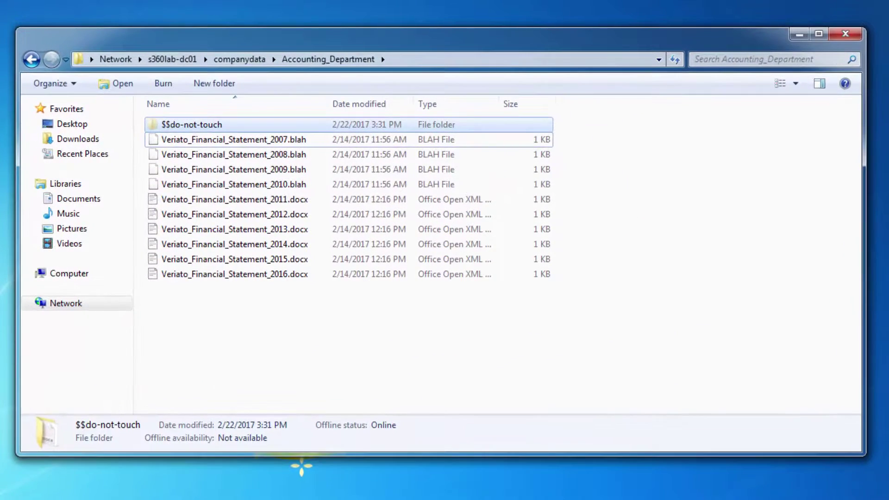
- Select the four encrypted .blah financial statement files in the share
left_click(227, 159)
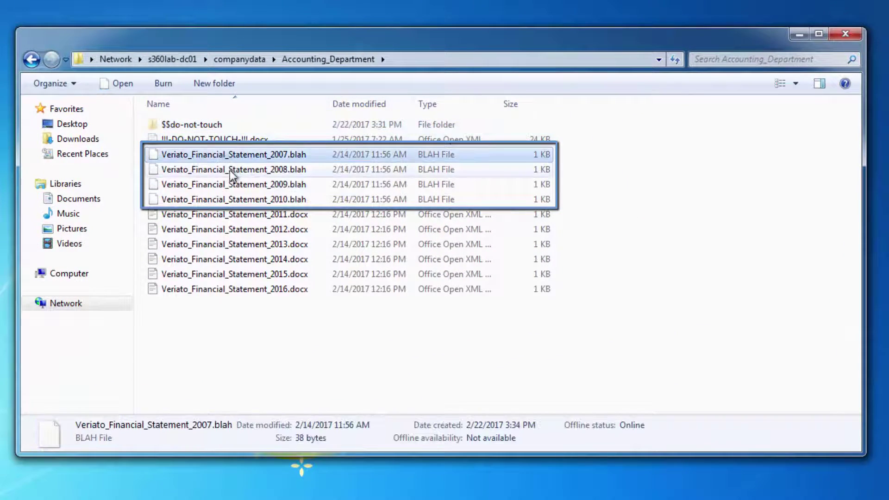
left_click(230, 172, "ctrl")
left_click(227, 185, "ctrl")
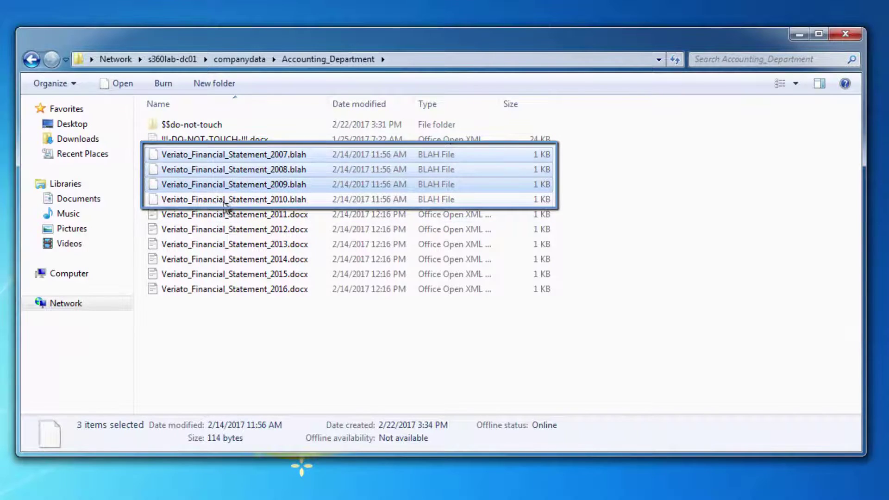
left_click(226, 201, "ctrl")
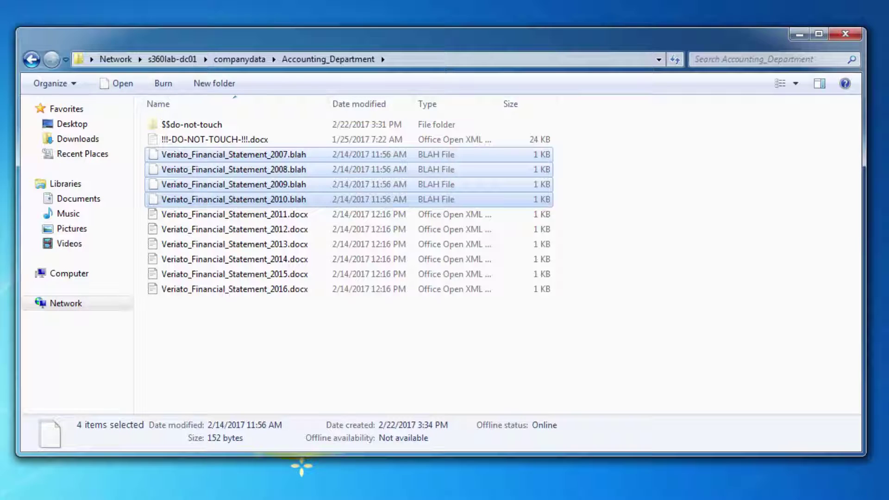
- Clear the selection and try deleting Veriato_Financial_Statement_2013.docx, which is denied
left_click(235, 362)
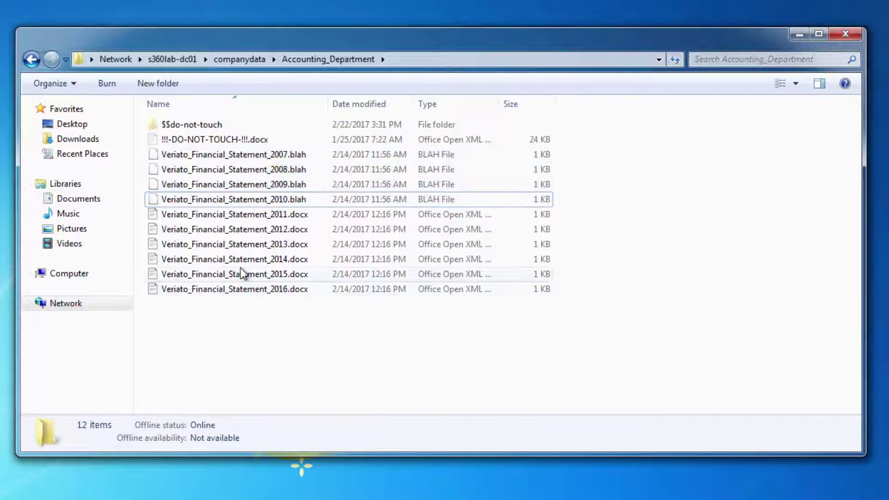
right_click(237, 247)
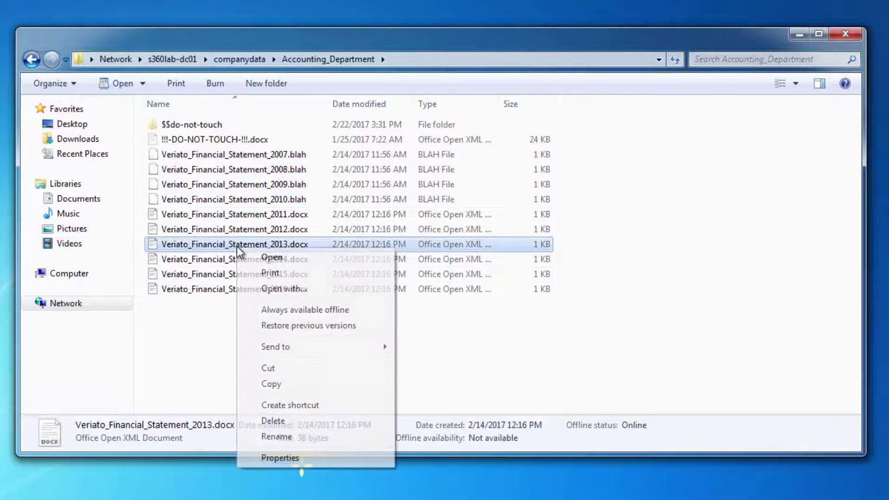
left_click(281, 422)
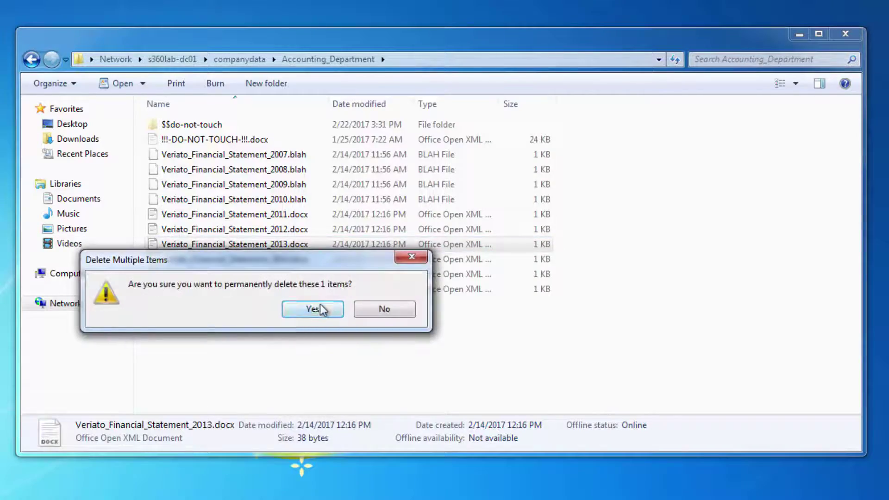
left_click(320, 309)
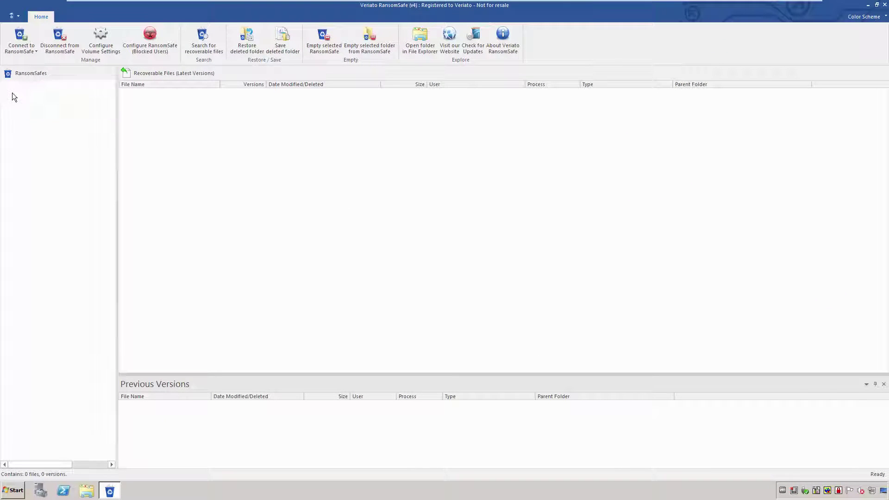
- Show RansomSafe's recoverable files for CompanyData > Accounting_Department: the 2007–2010 statements
left_click(24, 98)
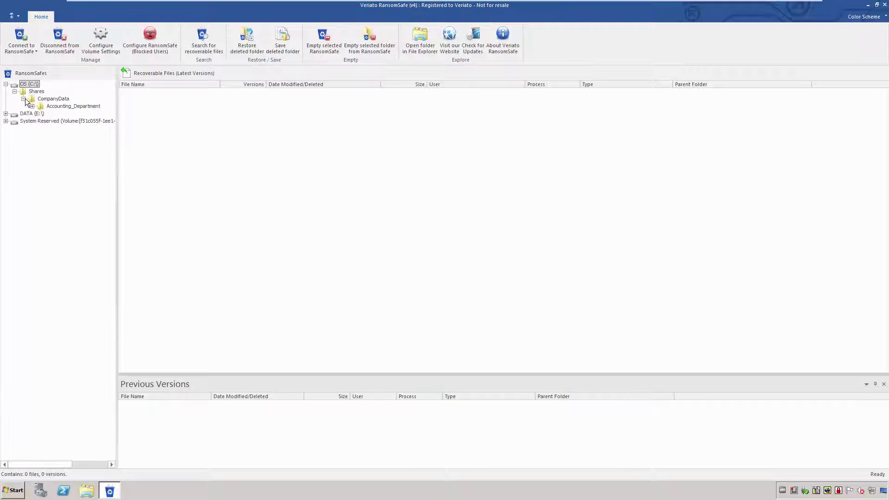
left_click(63, 107)
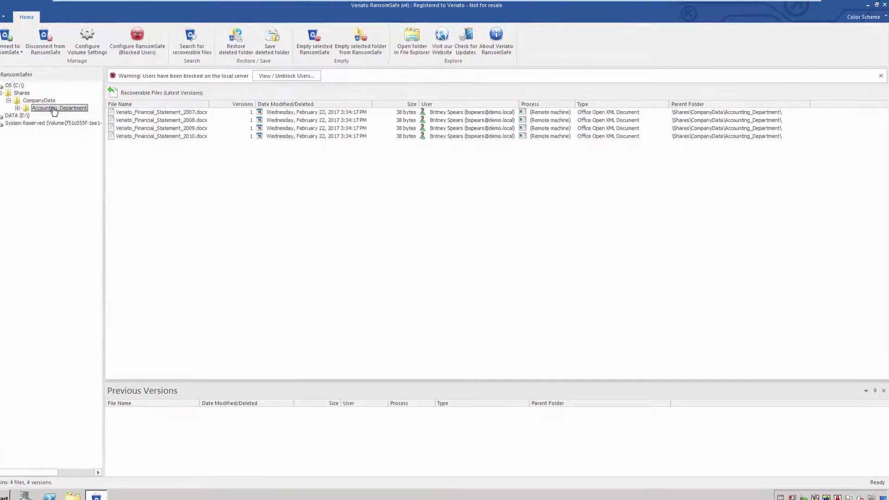
- Unblock the user listed in the blocked-users window, confirm, and close the window
left_click(286, 75)
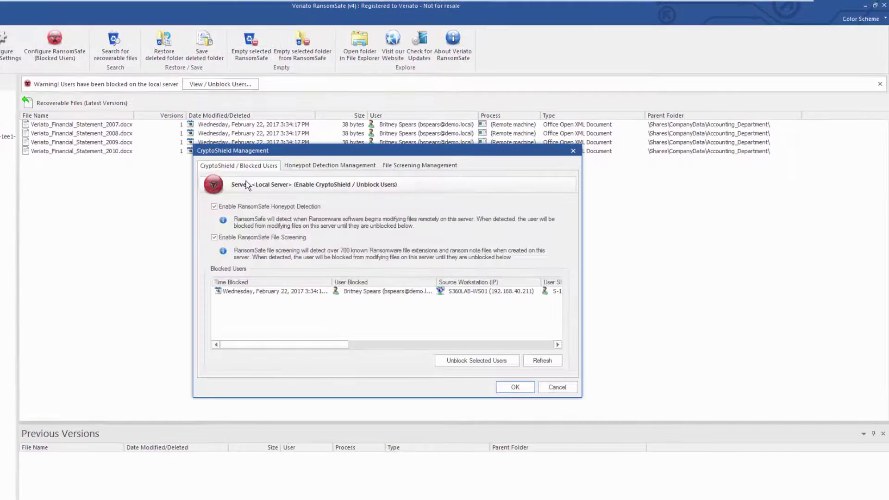
left_click(277, 291)
left_click_drag(292, 345, 435, 341)
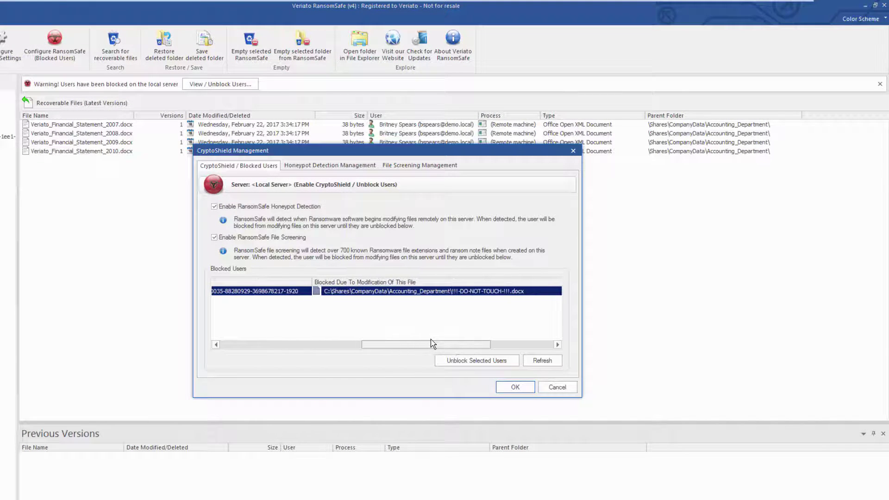
left_click(465, 364)
left_click(379, 298)
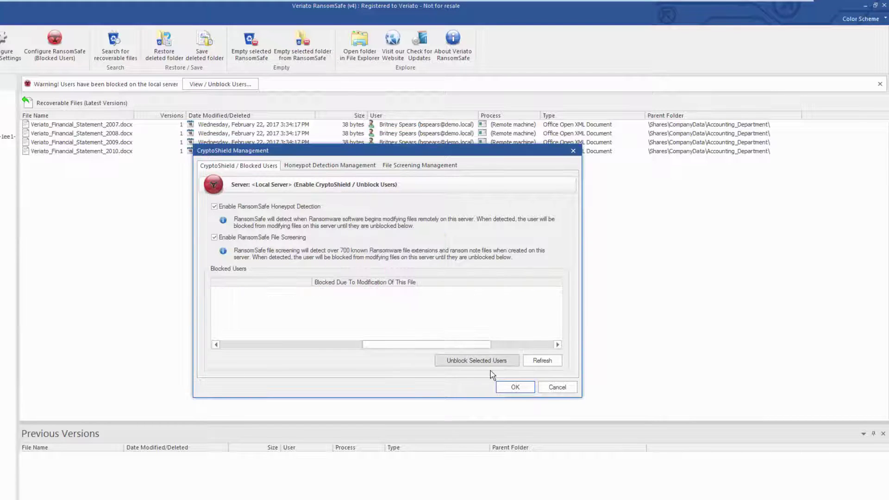
left_click(513, 388)
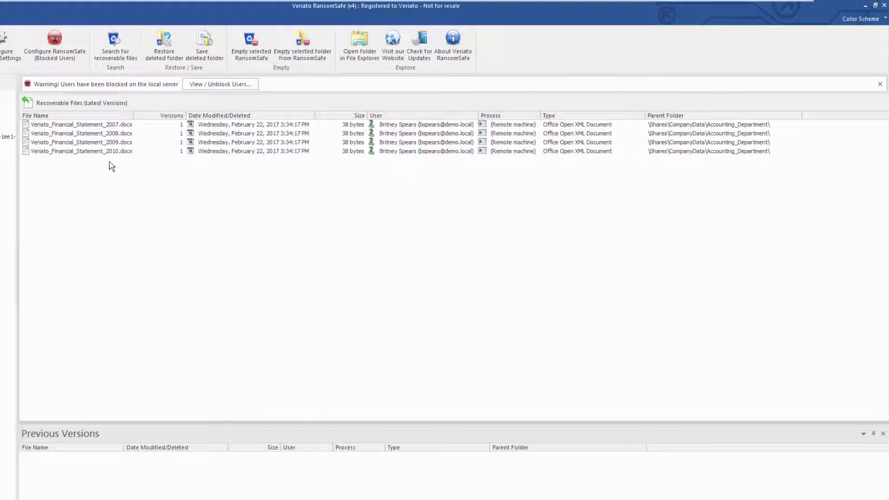
- Restore the latest versions of the four 2007–2010 statements to their original location
left_click_drag(64, 160, 118, 124)
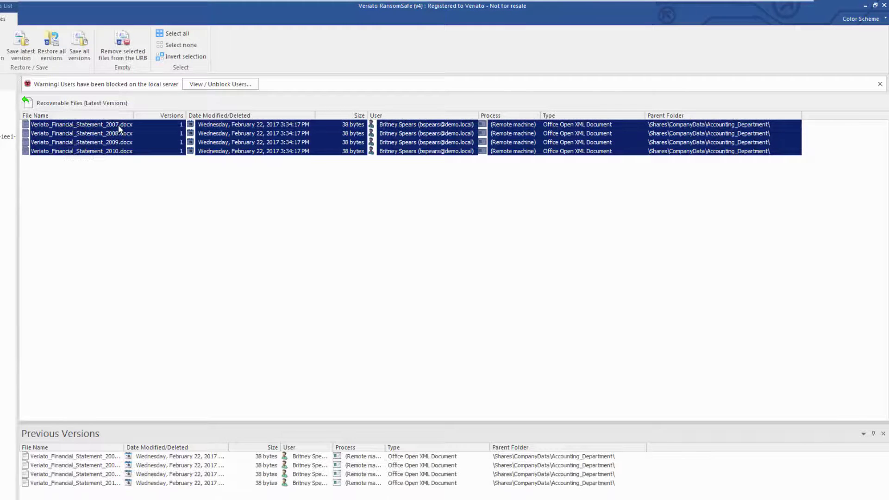
right_click(118, 124)
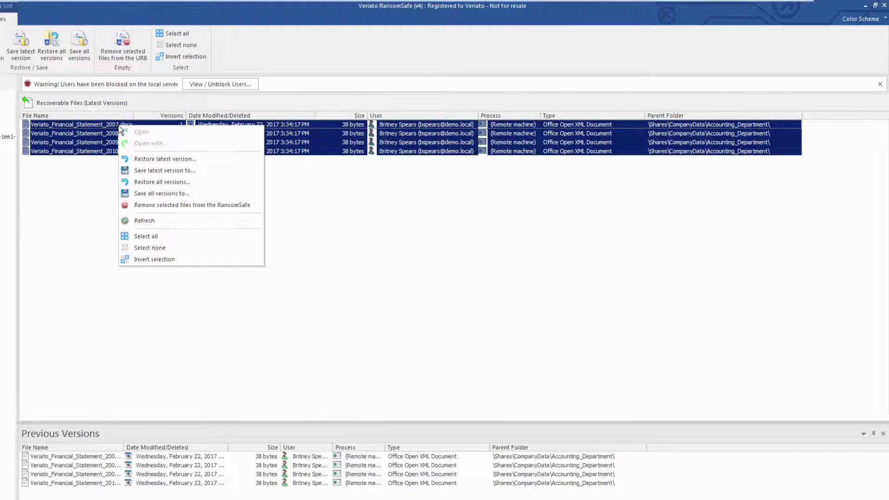
left_click(163, 159)
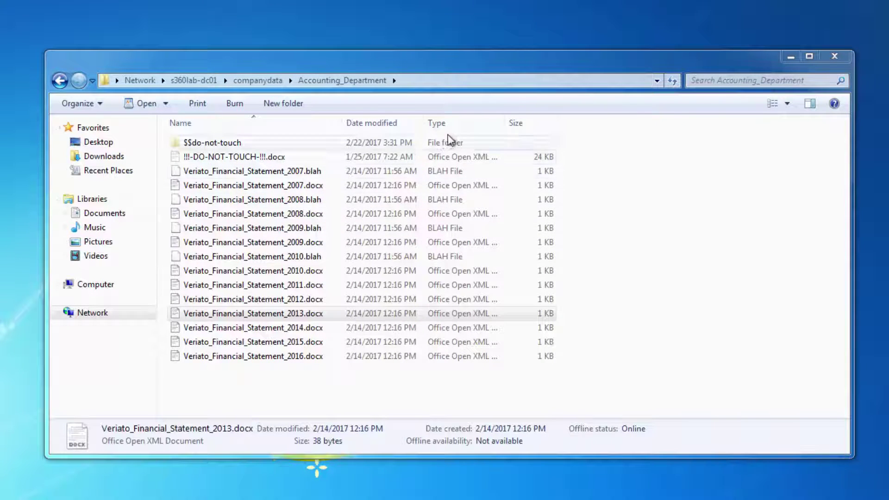
- Sort the share by type and delete the four 2007–2010 .blah files
left_click(455, 124)
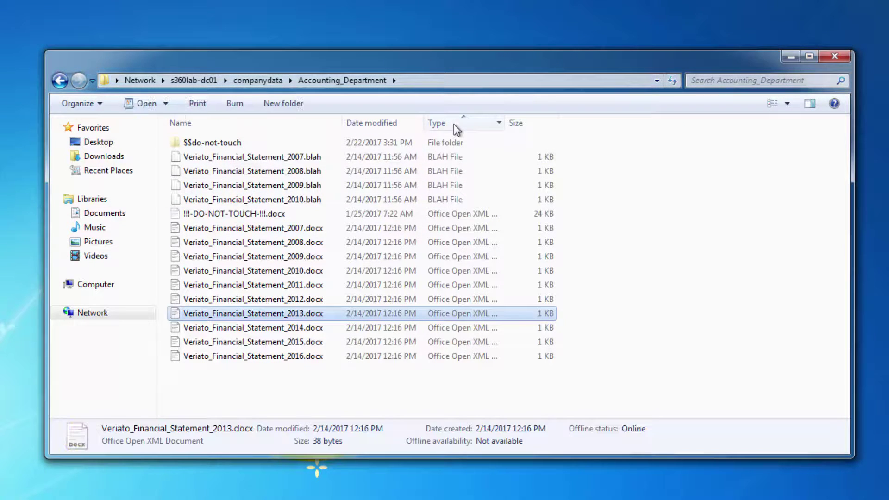
left_click(221, 160)
left_click(215, 175, "ctrl")
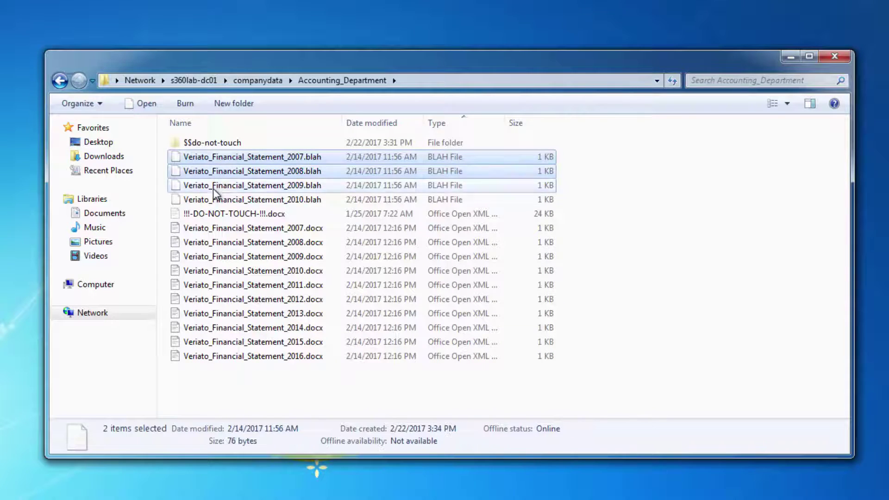
left_click(213, 188, "ctrl")
left_click(212, 200, "ctrl")
right_click(212, 200)
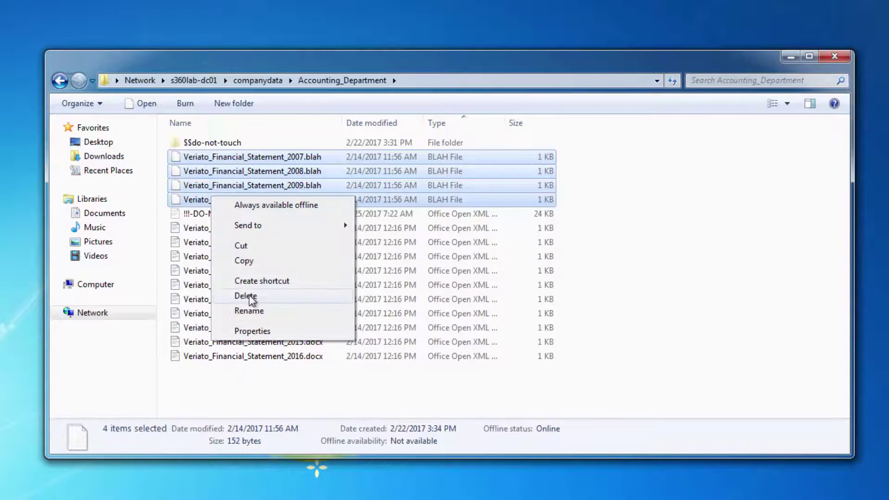
left_click(251, 297)
left_click(327, 318)
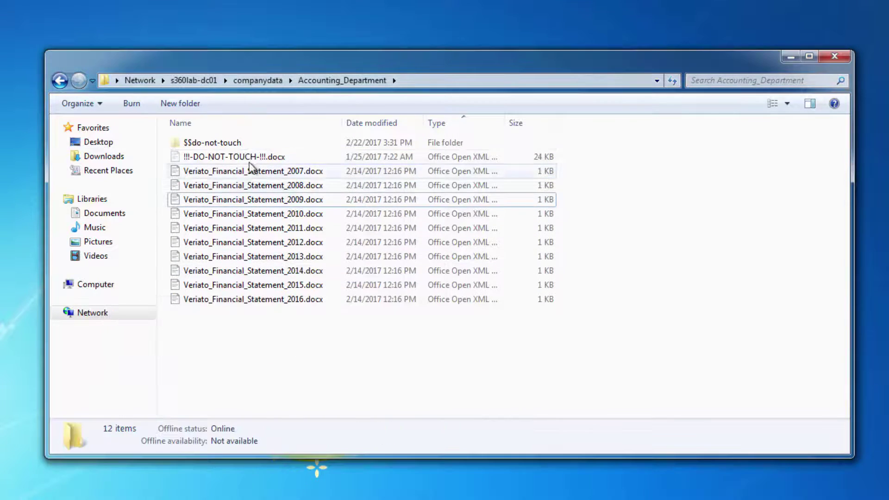
- Re-sort the share by name and open RansomSafe's Search for recoverable files
left_click(215, 124)
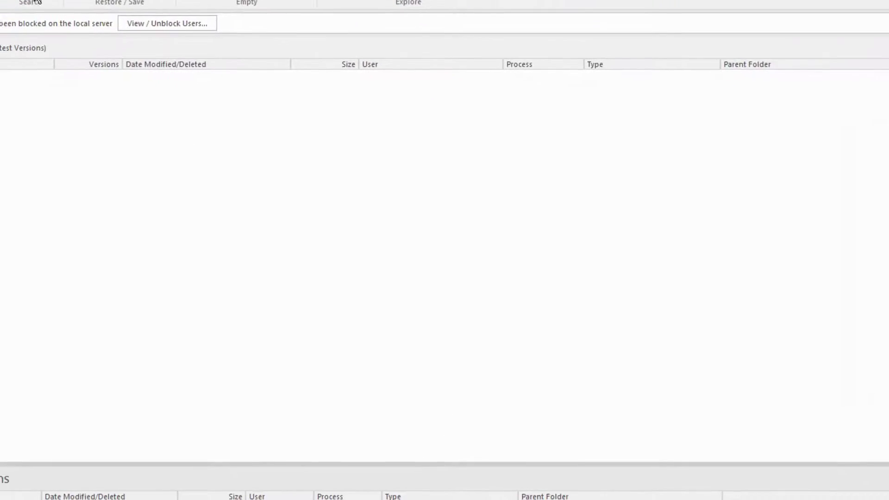
left_click(37, 2)
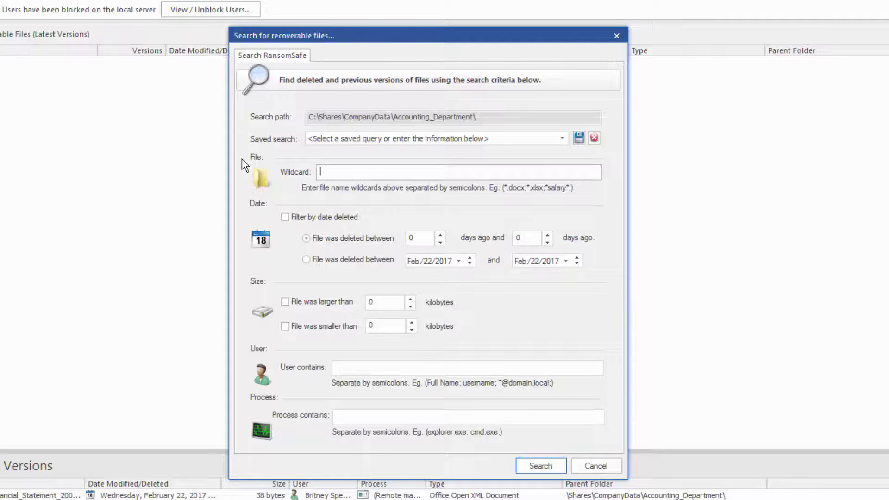
- Search for files deleted 0–7 days ago by the blocked user's username
left_click(340, 217)
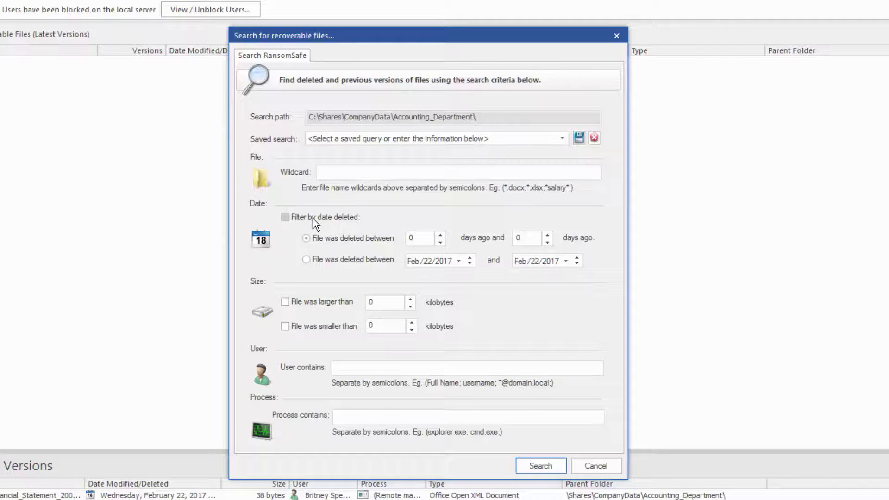
left_click(528, 239)
type("7")
left_click(335, 368)
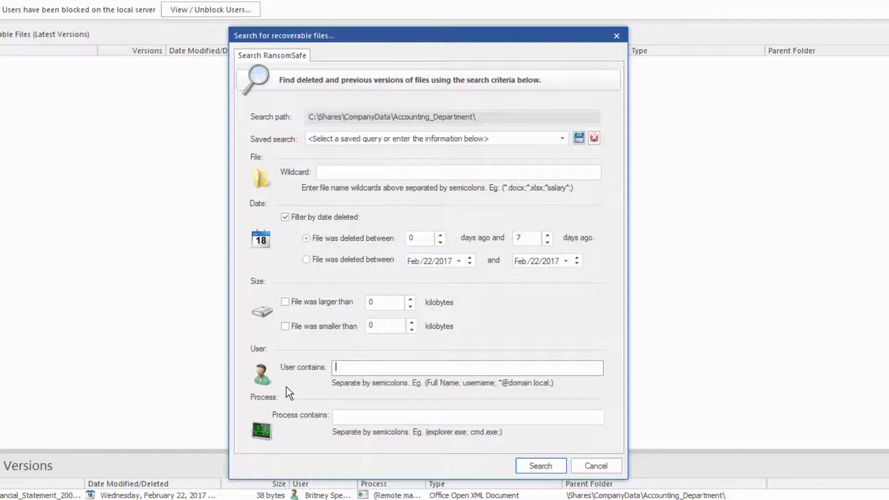
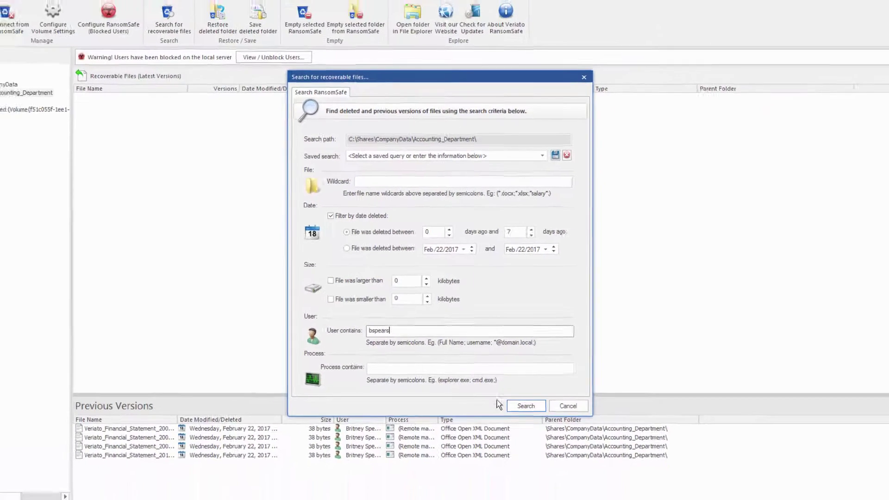
left_click(541, 466)
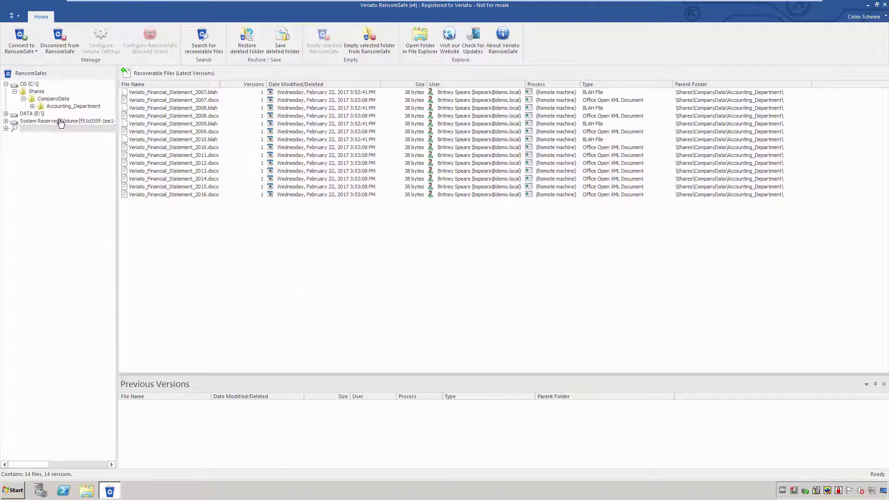
- Open Configure Volume Settings for the OS (C:\) volume
left_click(34, 85)
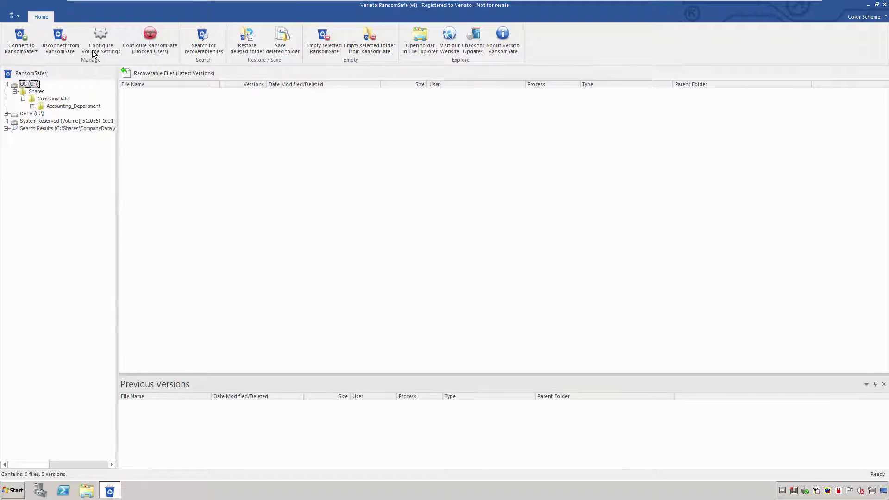
left_click(100, 39)
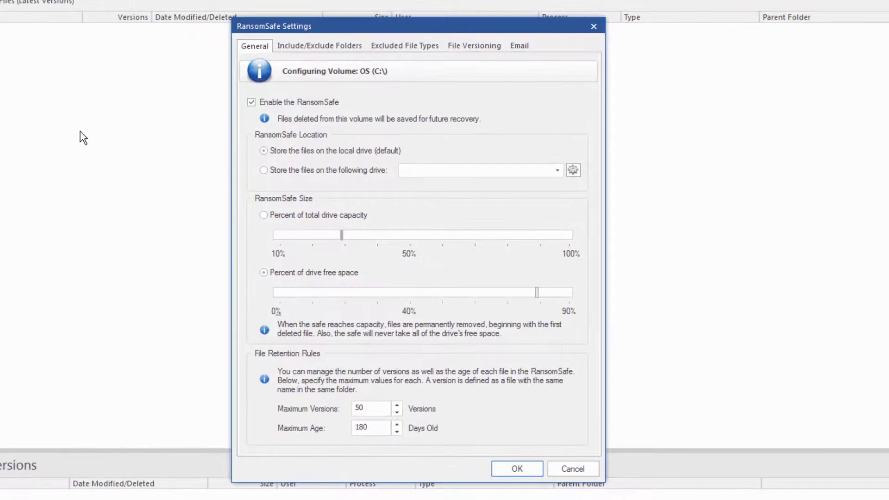